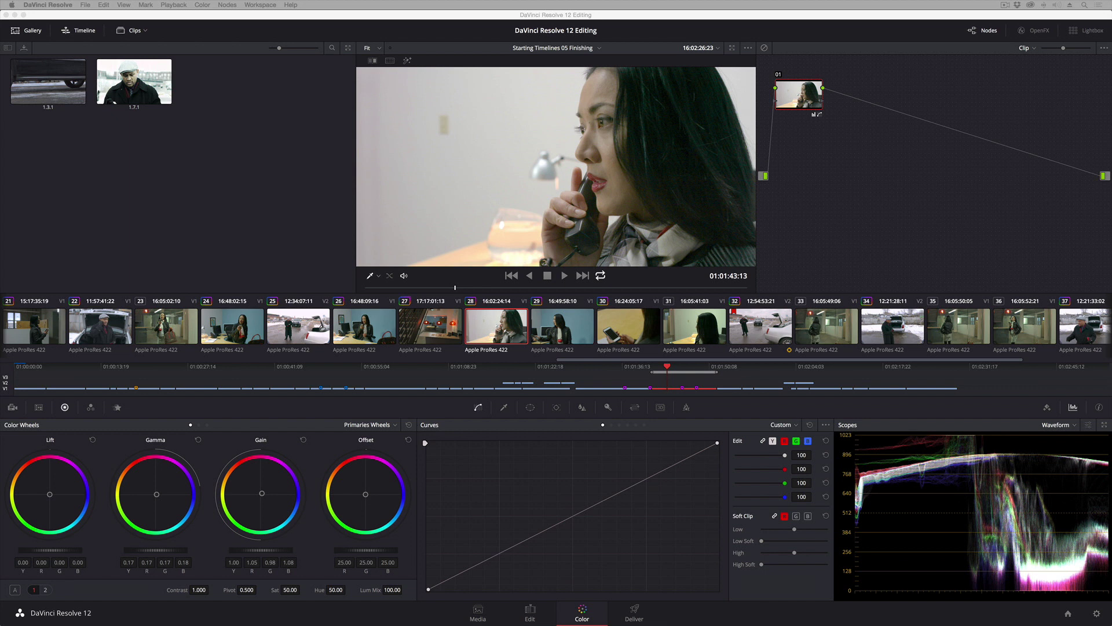
Step: Show the Motion Effects noise reduction settings and scrub the phone-call clip to a later frame
left_click(118, 406)
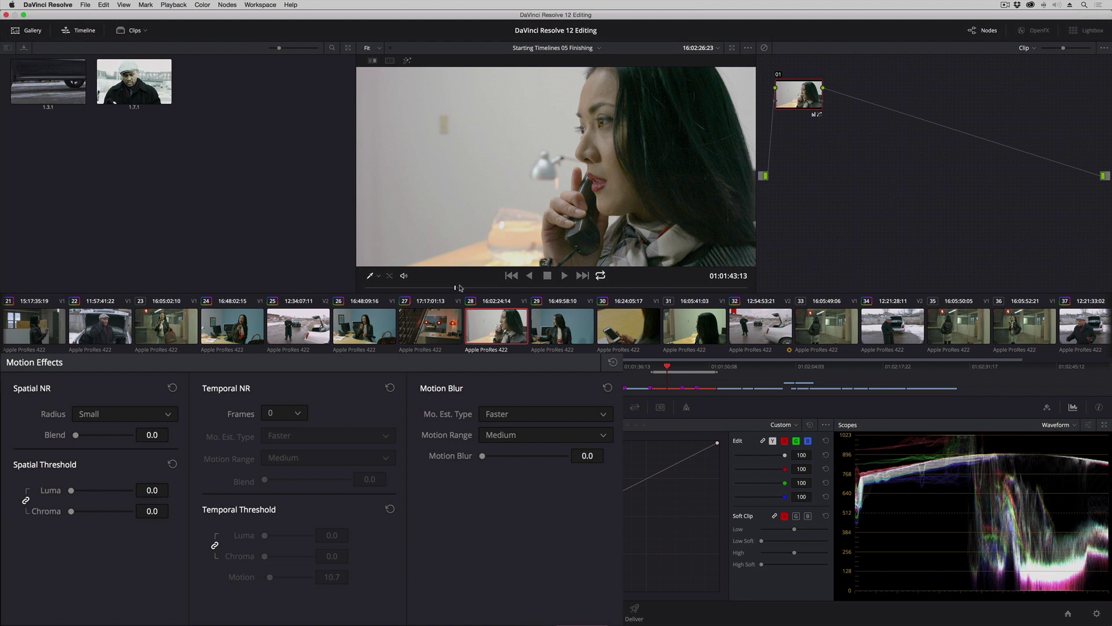
mouse_move(459, 287)
left_mouse_down()
mouse_move(521, 287)
mouse_move(385, 287)
left_mouse_up()
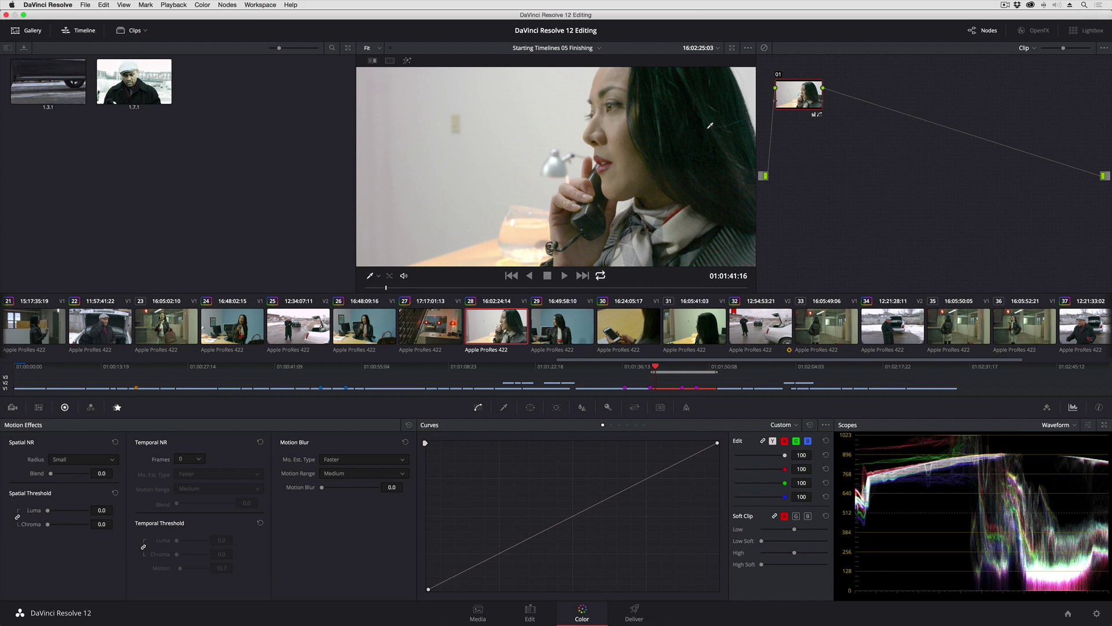
Step: Add serial node 02 after node 01, enlarge the viewer, and play back the noisy footage
key("alt+s")
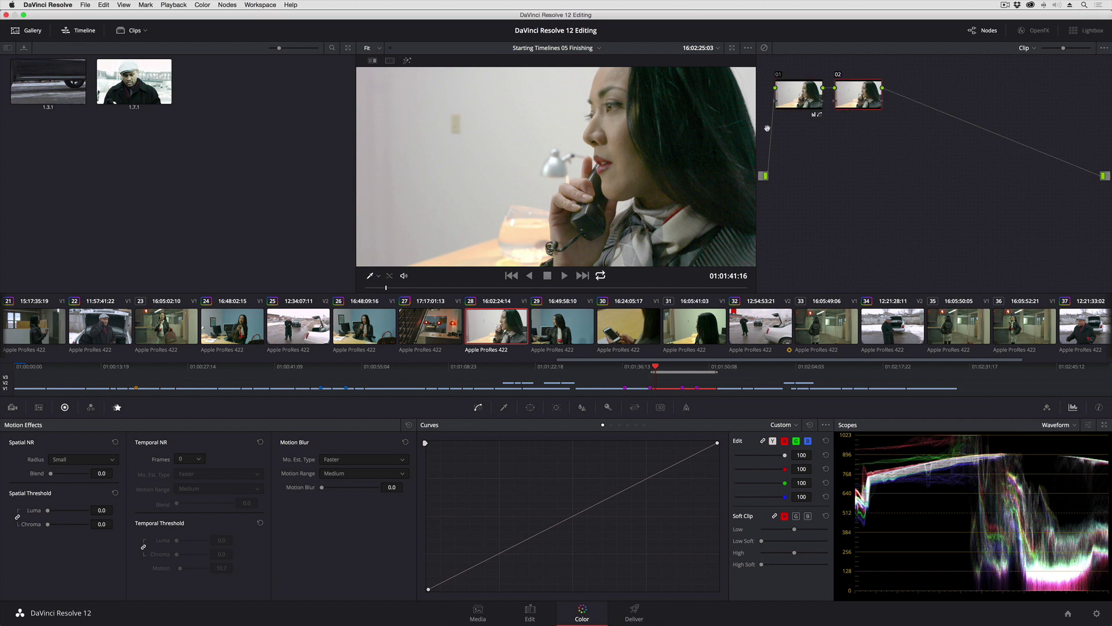
left_click(732, 49)
scroll(764, 232, "up", 3)
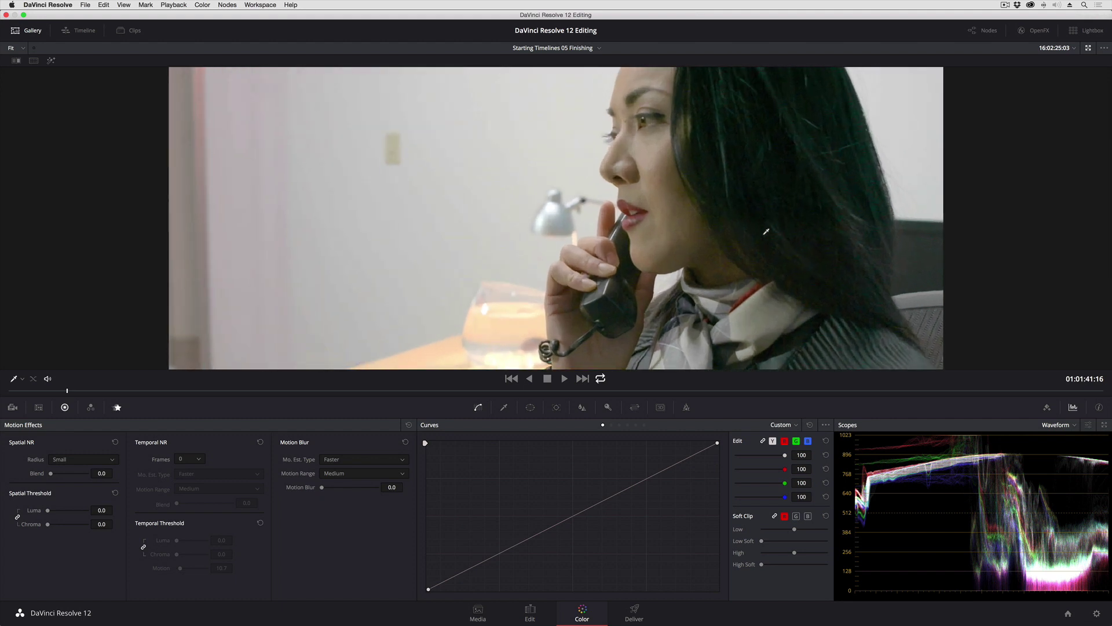
scroll(791, 225, "up", 2)
scroll(849, 214, "right", 5)
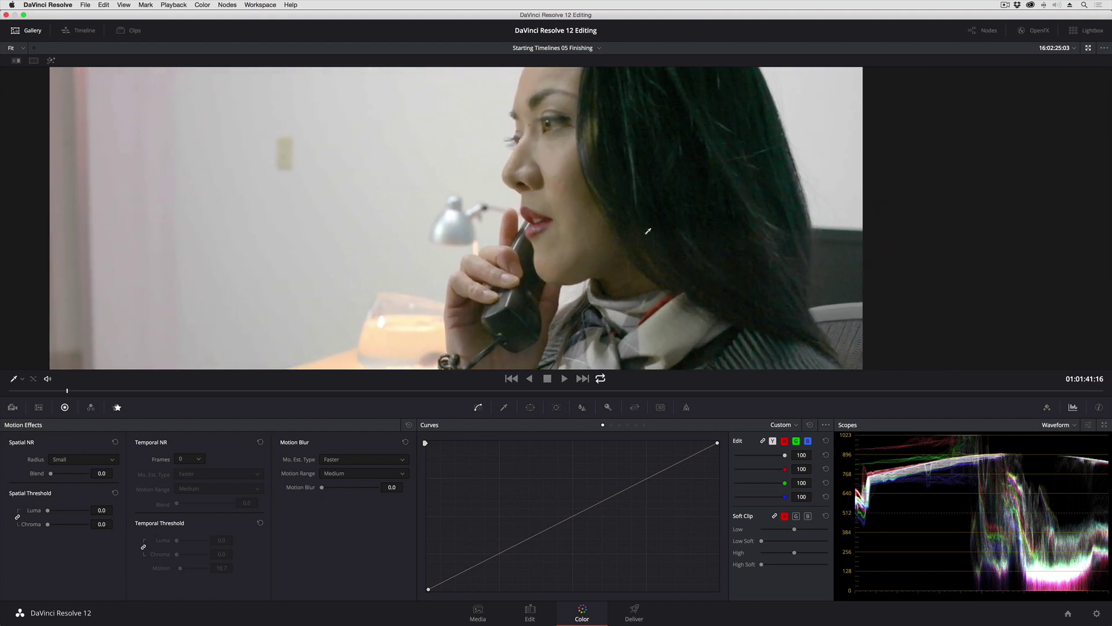
key("space")
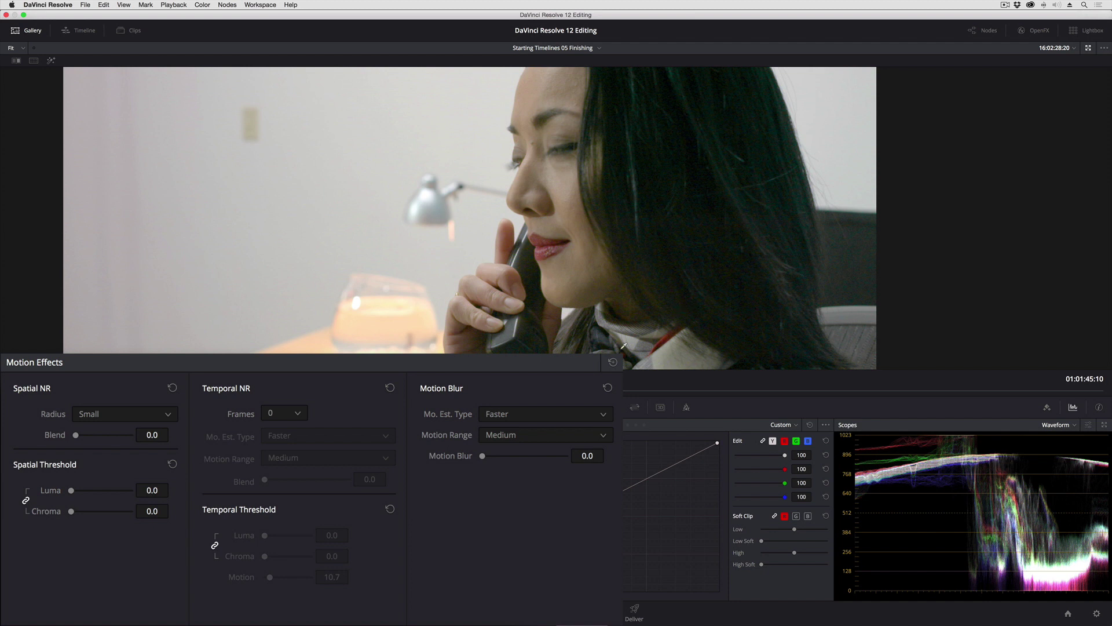
Step: In Temporal NR choose Frames 2 and Mo. Est. Type Better, leaving Motion Range at Medium
left_click(297, 415)
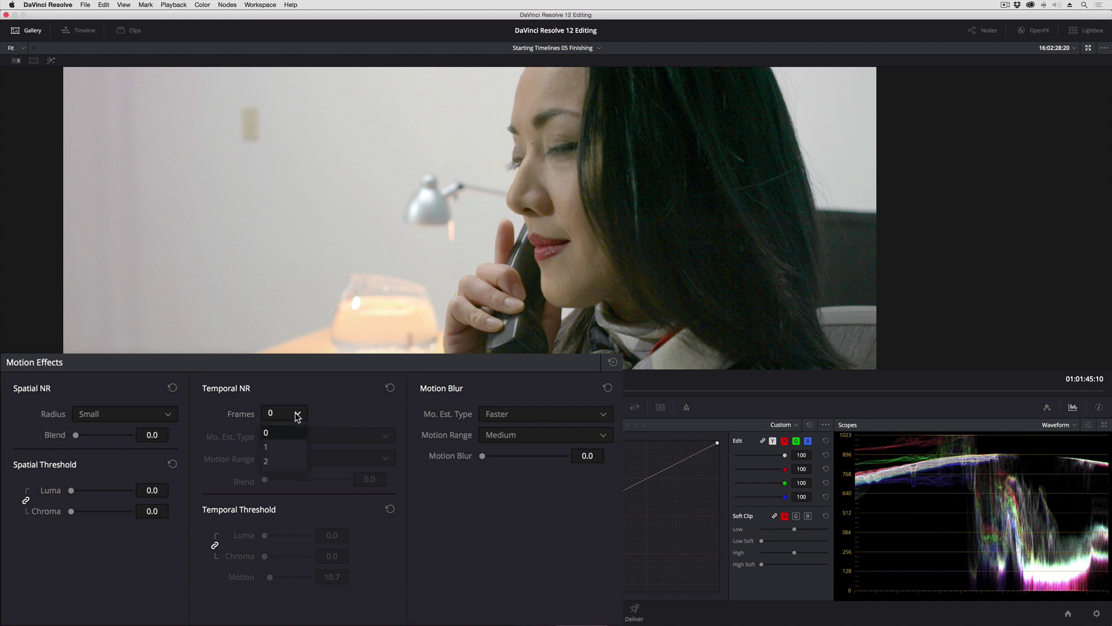
left_click(279, 463)
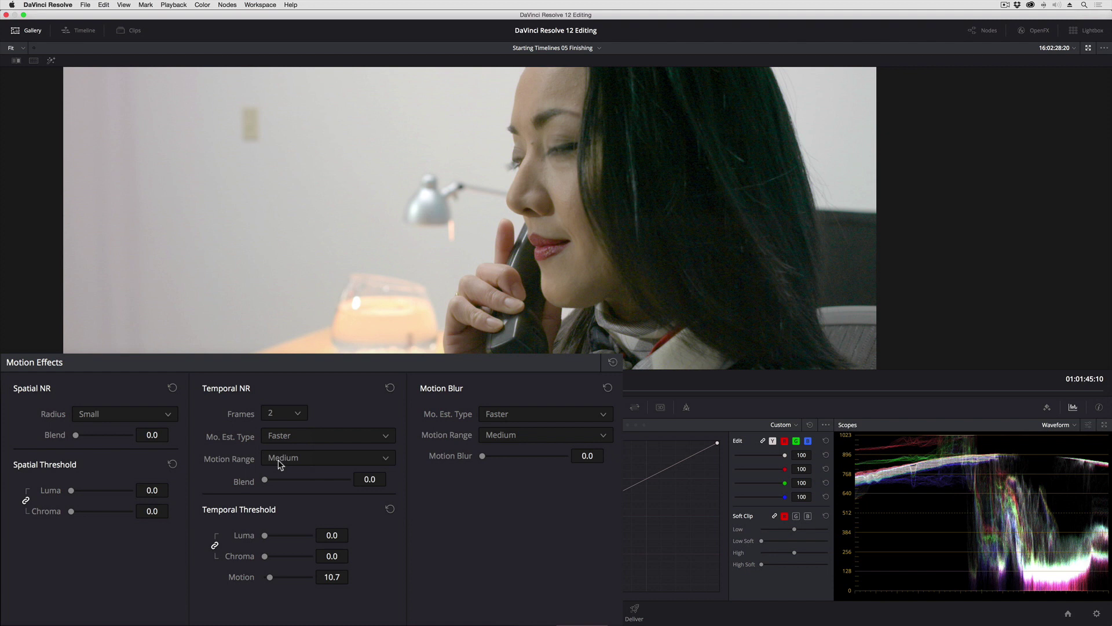
left_click(282, 437)
left_click(300, 470)
left_click(283, 463)
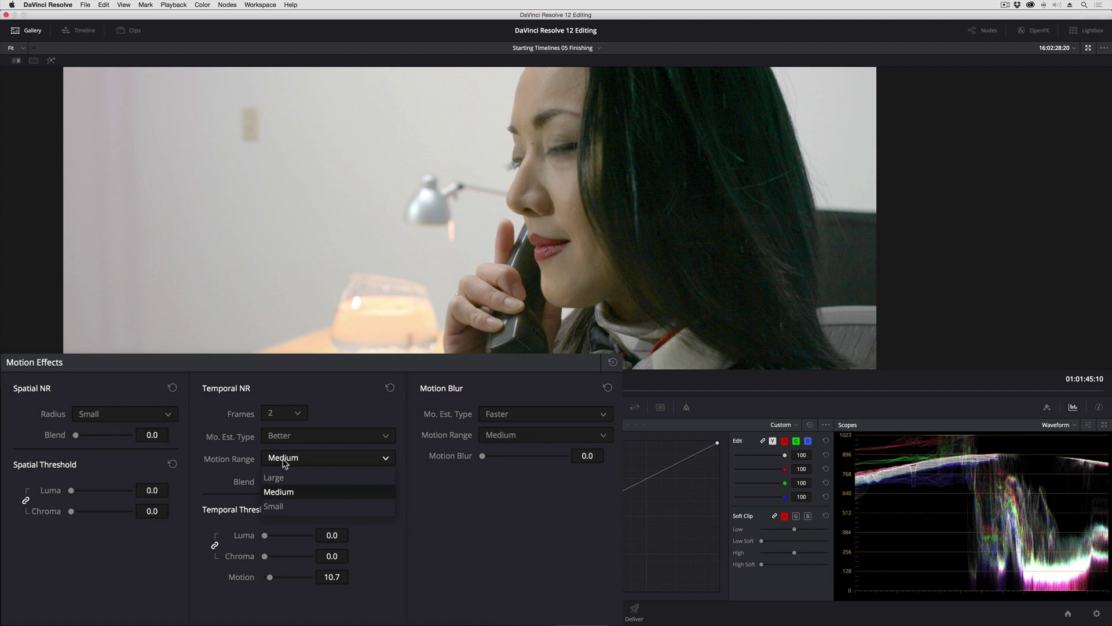
left_click(291, 492)
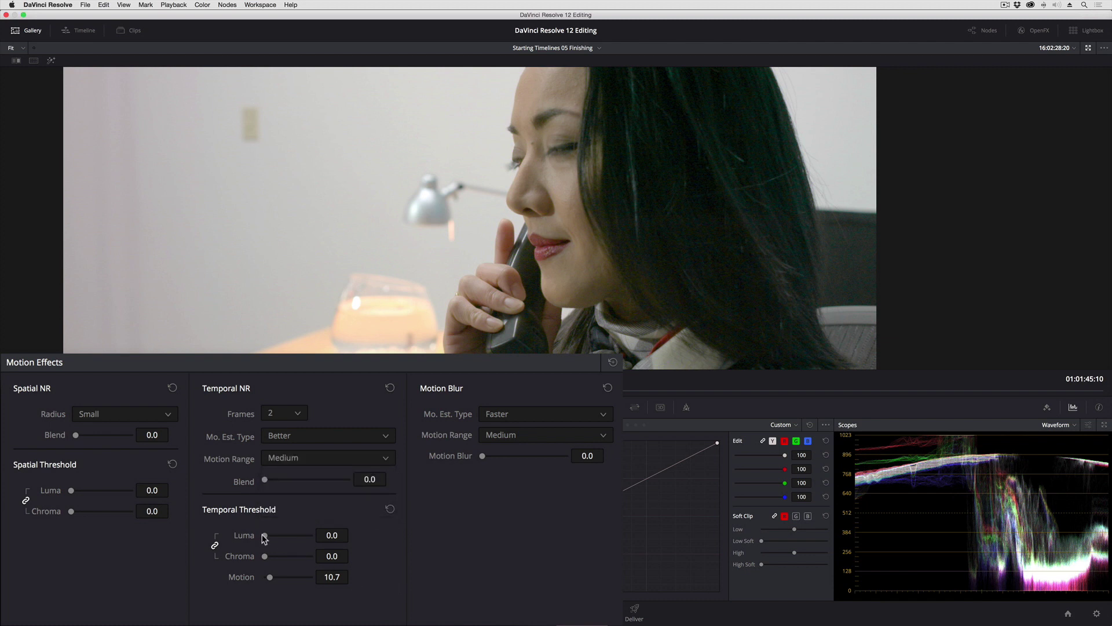
Step: Raise the linked Temporal Threshold slider until both Luma and Chroma read 19.2
left_click_drag(266, 535, 283, 539)
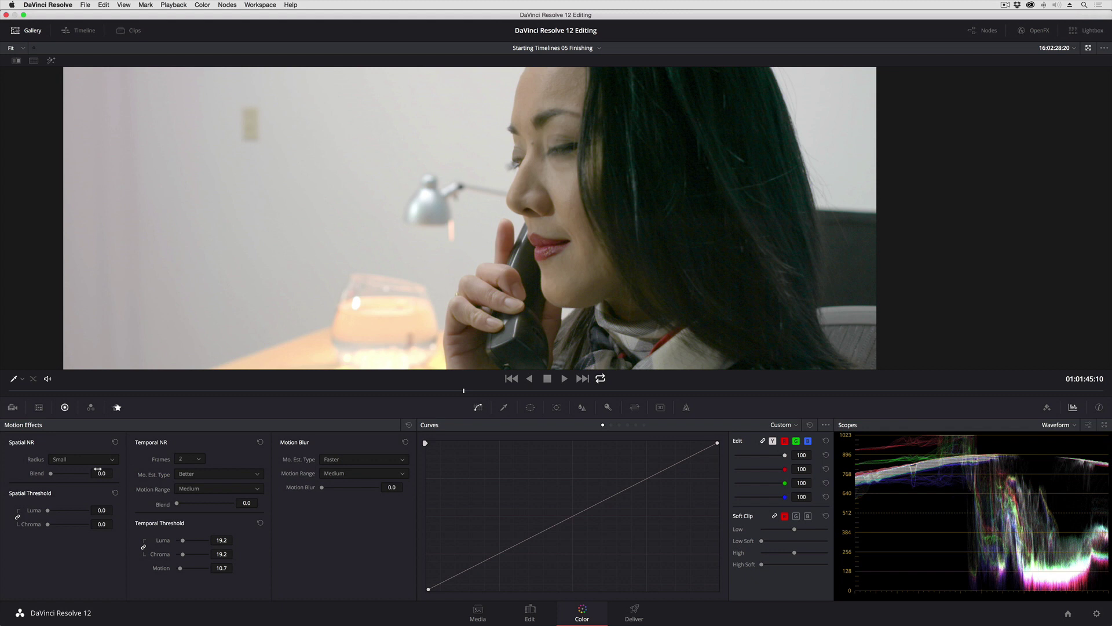
key("space")
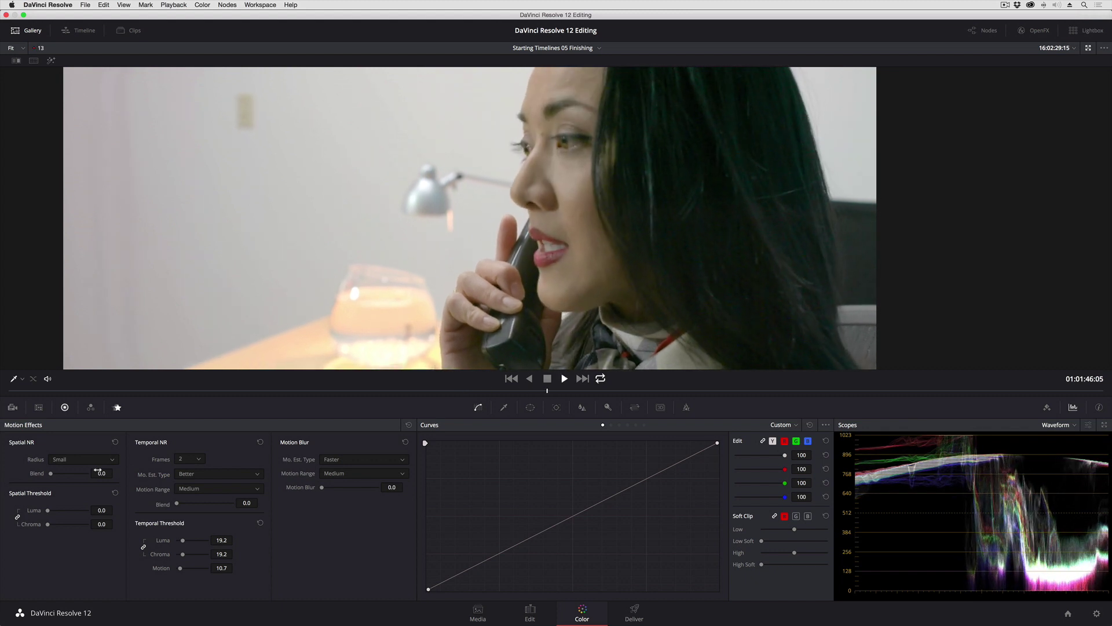
key("space")
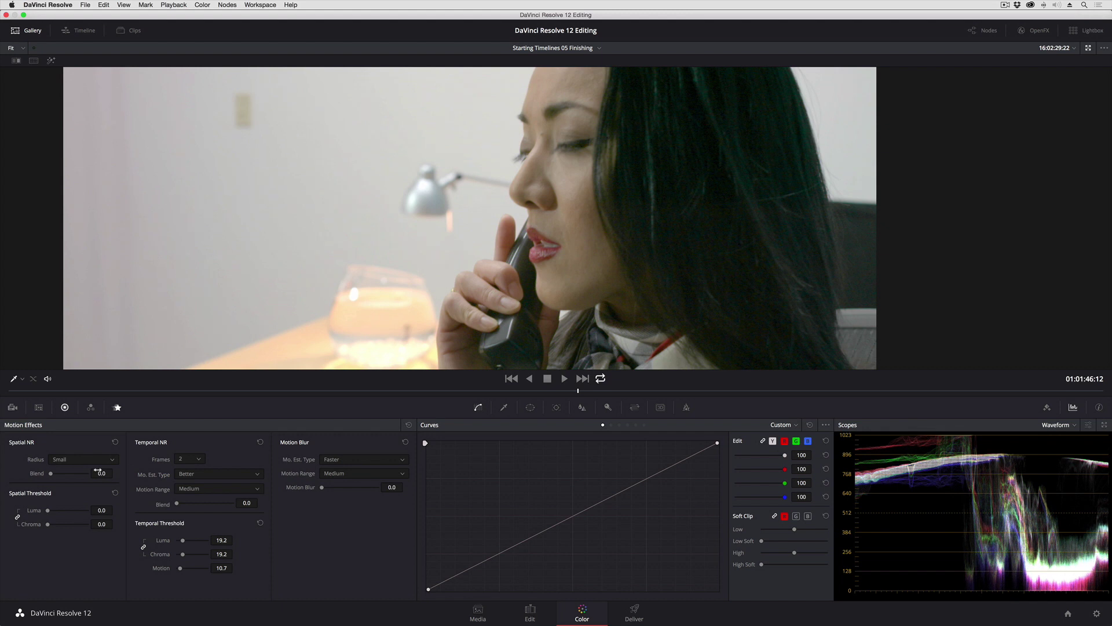
key("space")
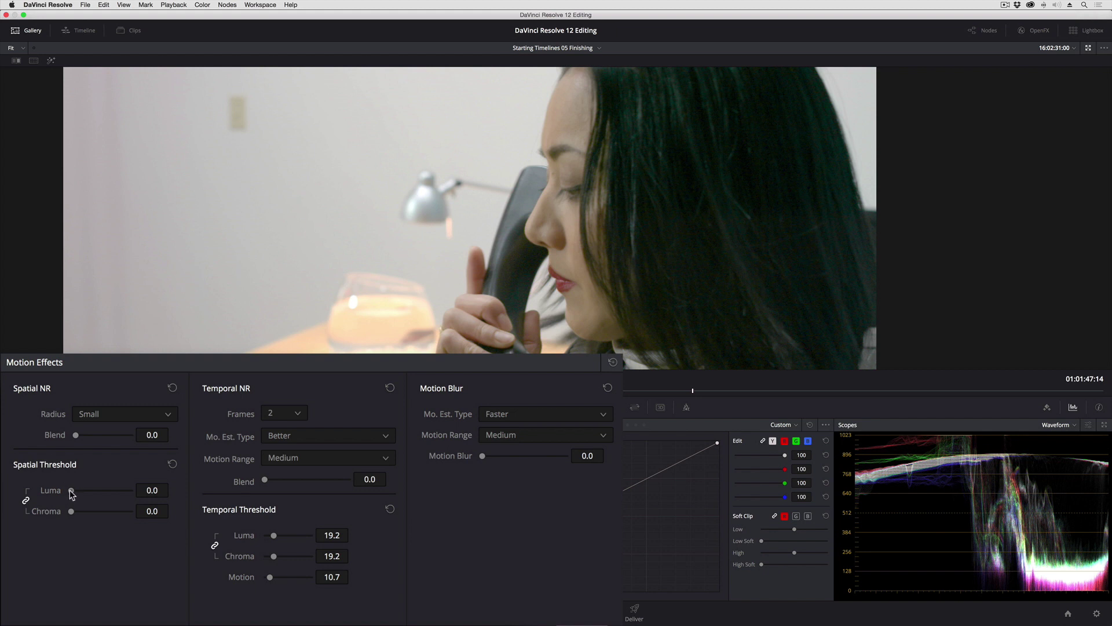
Step: Raise the linked Spatial Threshold Luma to about 8.5, then bring it back to 6.4
left_click_drag(72, 492, 75, 495)
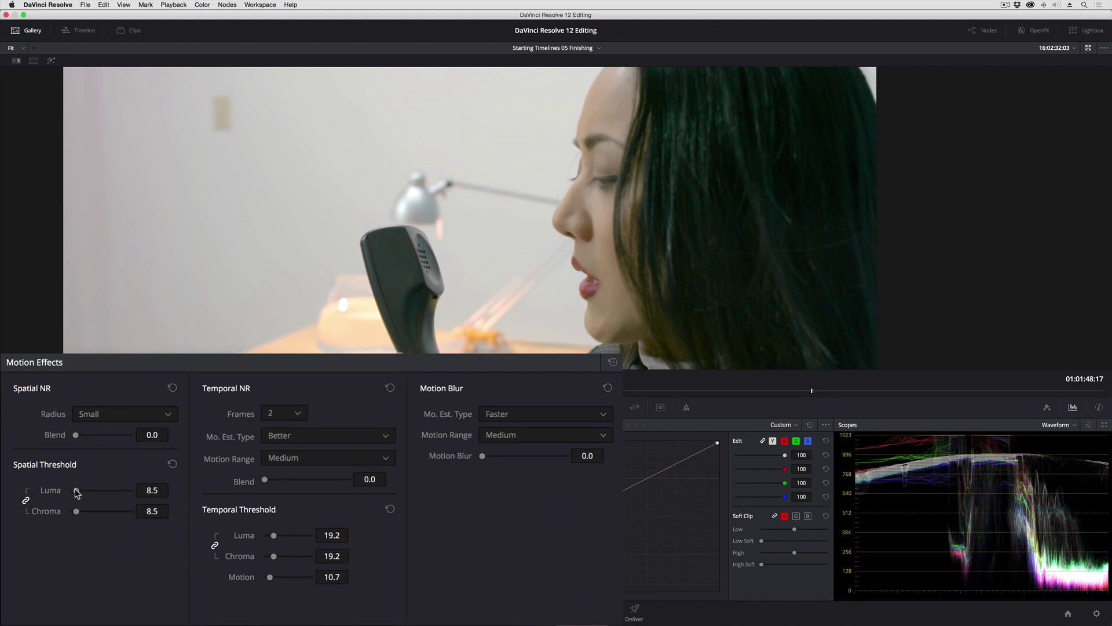
left_click_drag(75, 493, 75, 492)
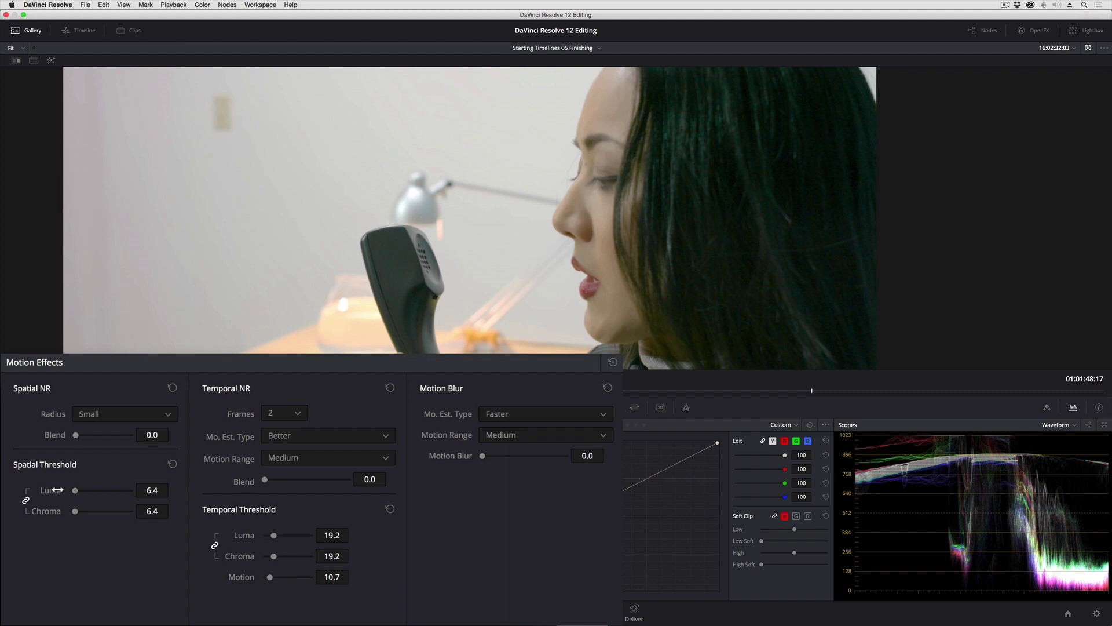
Step: Unlink the Spatial Threshold values and set Chroma to 8.2, keeping Luma at 6.4
left_click(27, 502)
left_click_drag(172, 510, 173, 511)
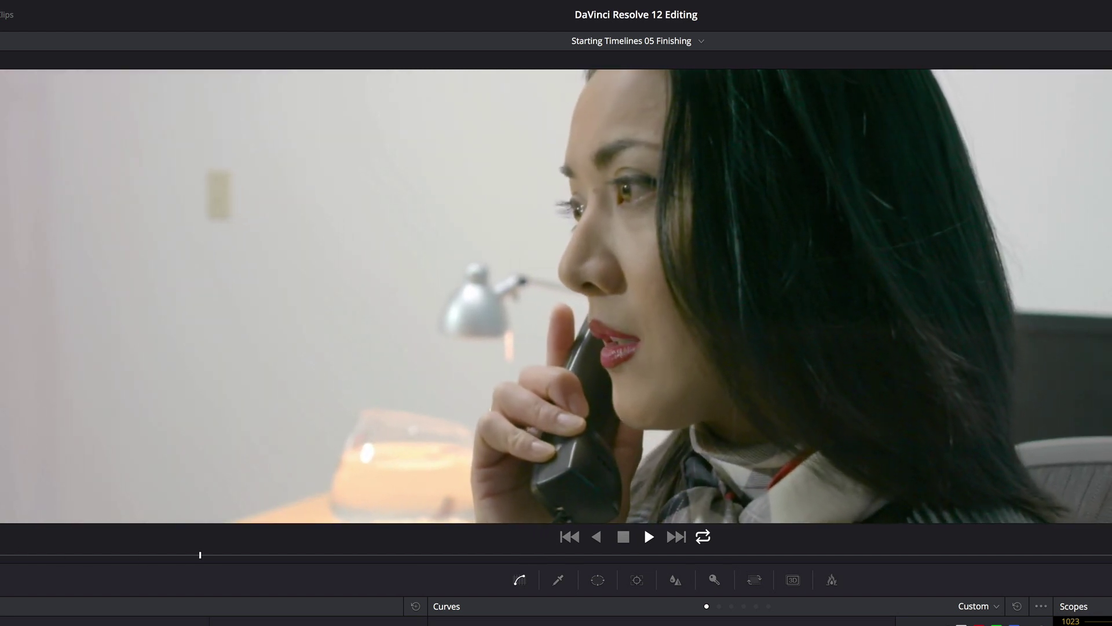
key("space")
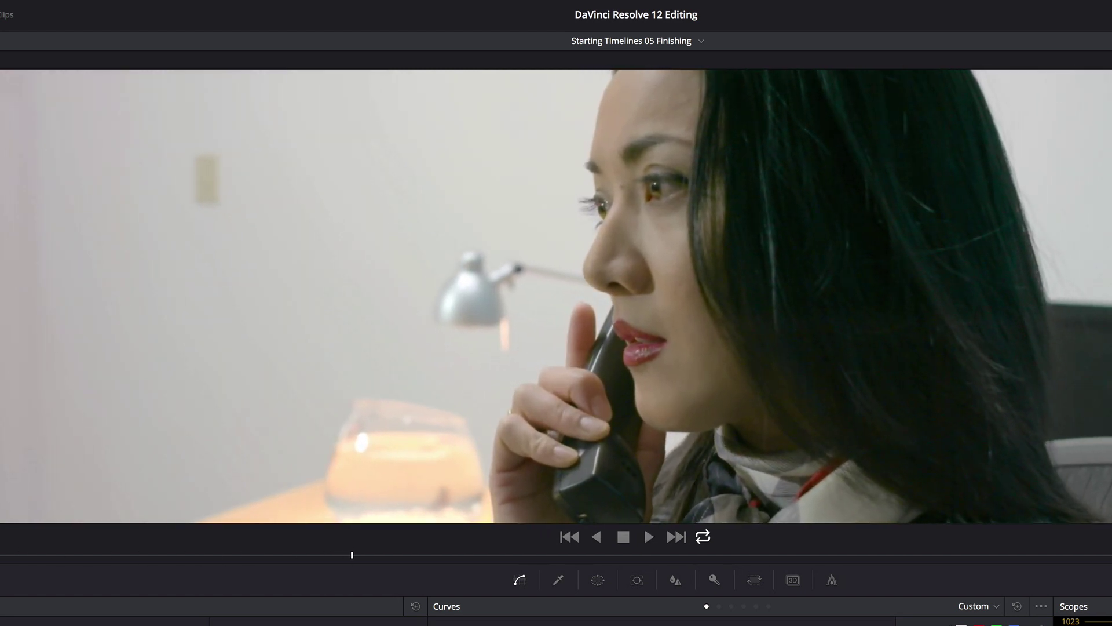